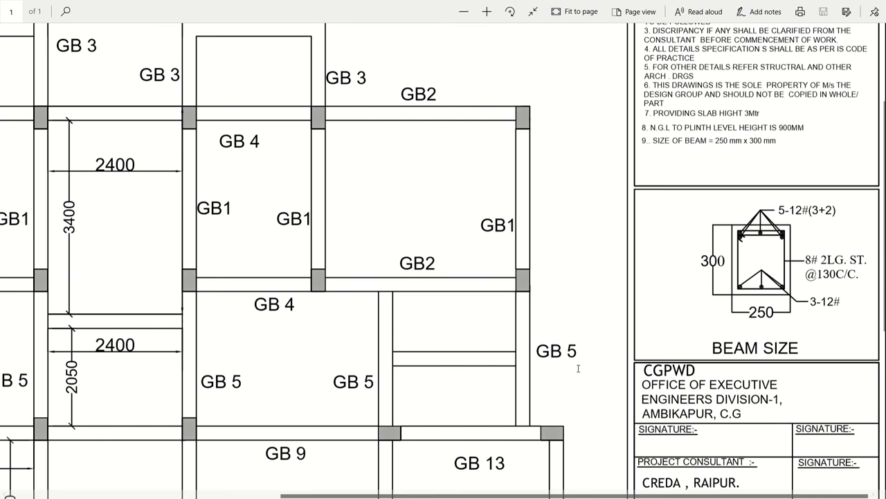
# Examine the whole ground beam layout plan together with its notes and the beam size detail
pyautogui.scroll(5, 578, 368)
pyautogui.click(465, 12)
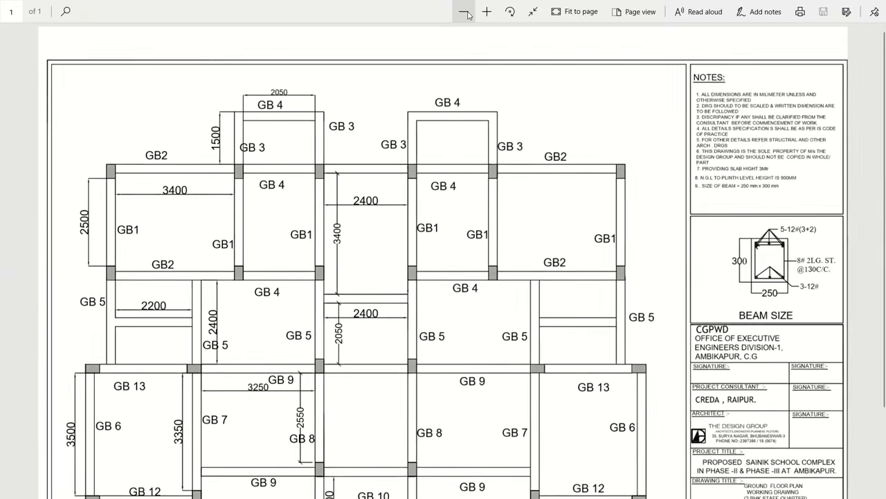
pyautogui.click(493, 14)
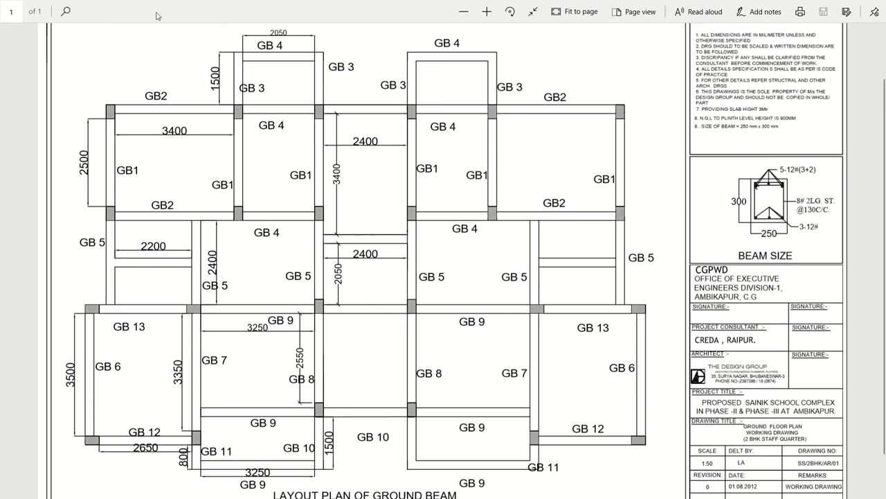
# Switch to the Excel estimate and review the items from site cleaning to the one line brick work for ground beams
pyautogui.hotkey('alt', 'Tab')
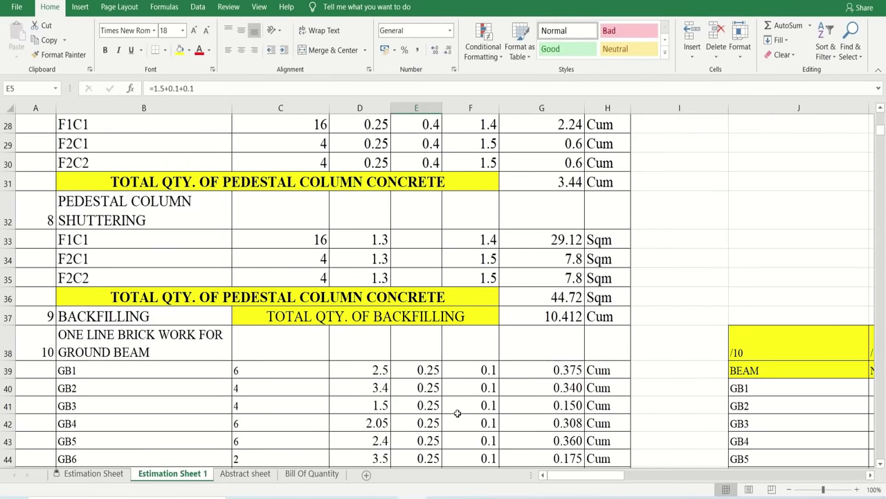
pyautogui.scroll(9, 456, 414)
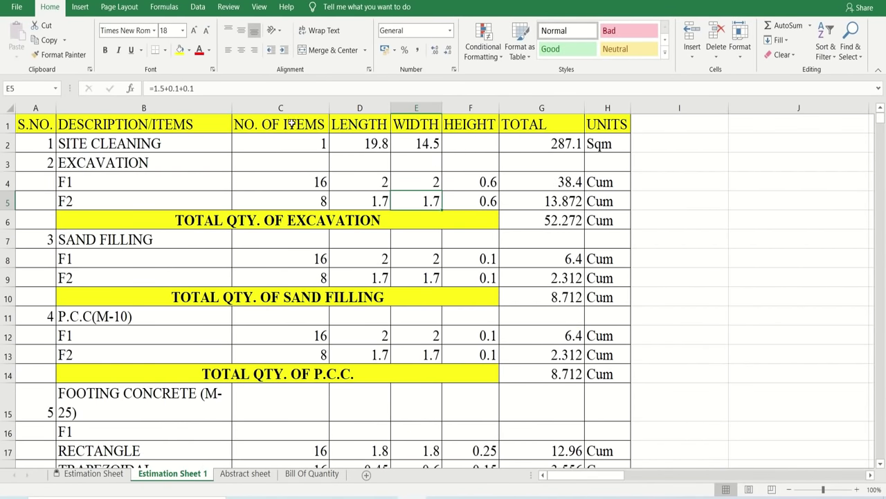
pyautogui.scroll(-3, 437, 409)
pyautogui.scroll(-3, 439, 341)
pyautogui.scroll(7, 439, 341)
pyautogui.scroll(-5, 471, 293)
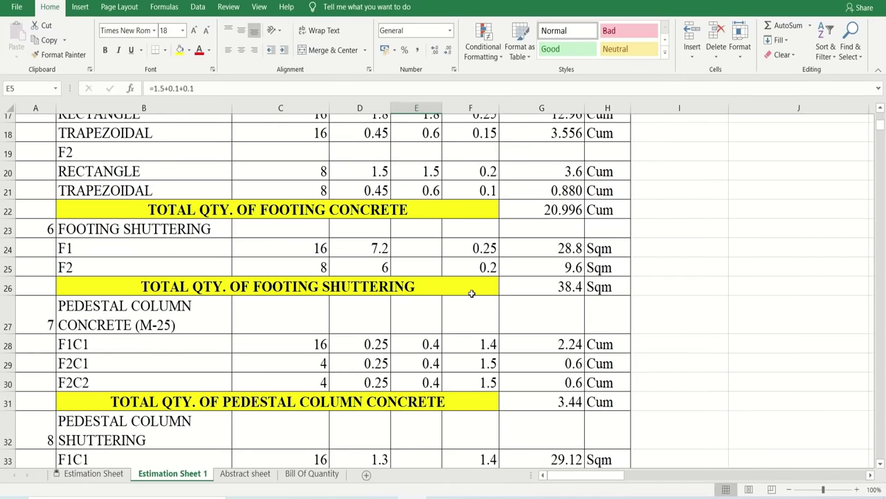
pyautogui.scroll(-6, 471, 293)
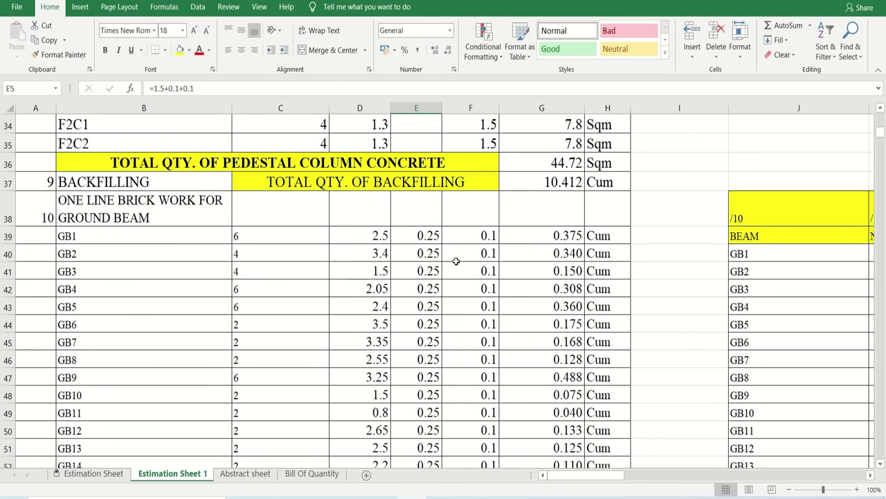
pyautogui.scroll(11, 448, 272)
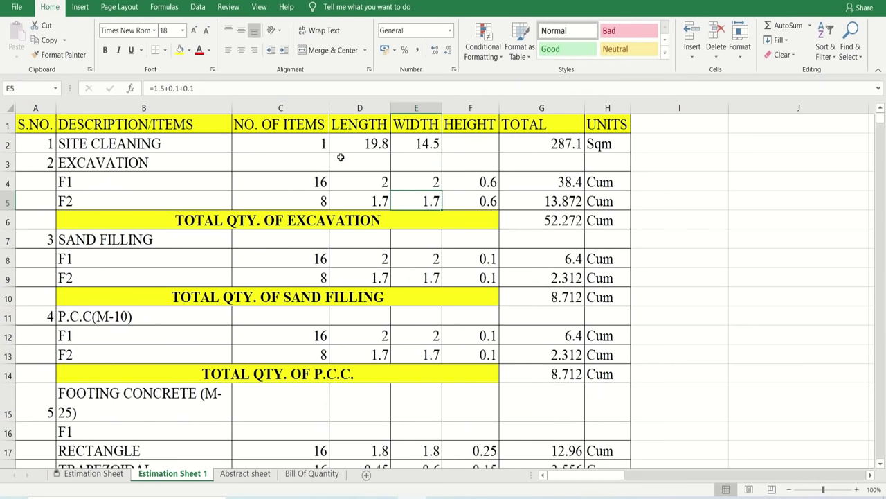
# Freeze the panes above row 2 of Estimation Sheet 1 so the column headings stay in view
pyautogui.click(7, 144)
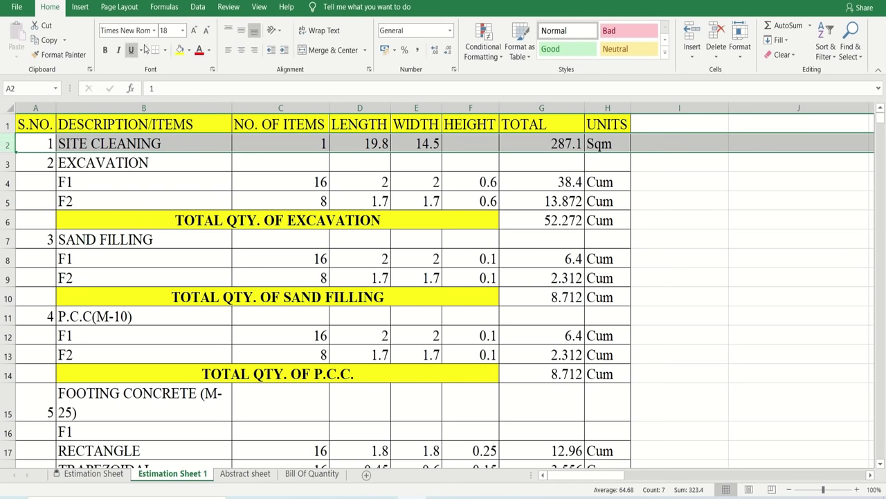
pyautogui.click(255, 8)
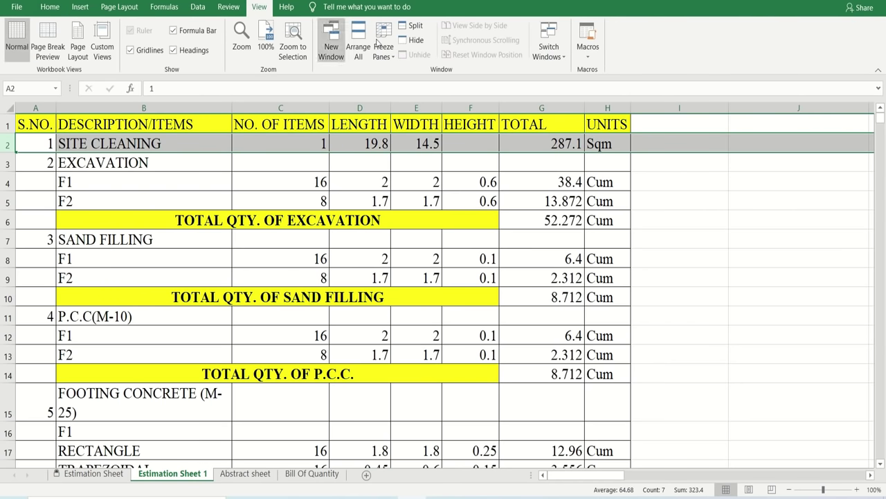
pyautogui.click(394, 58)
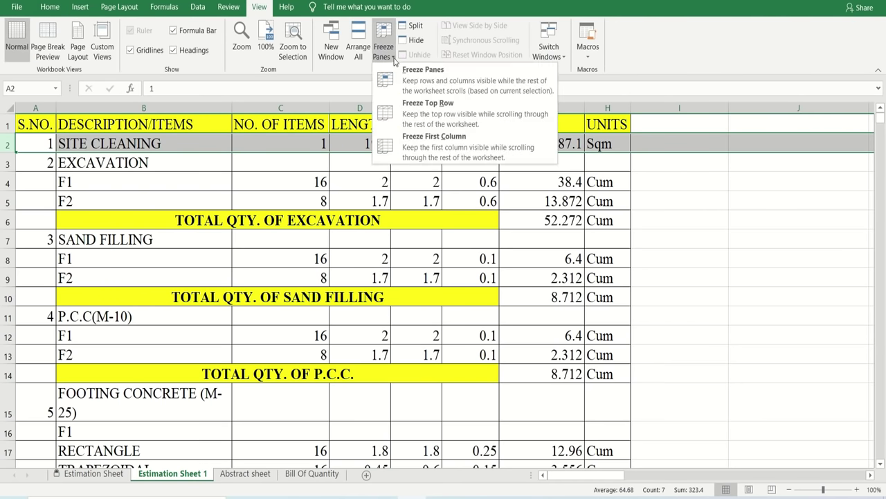
pyautogui.click(446, 84)
pyautogui.click(426, 190)
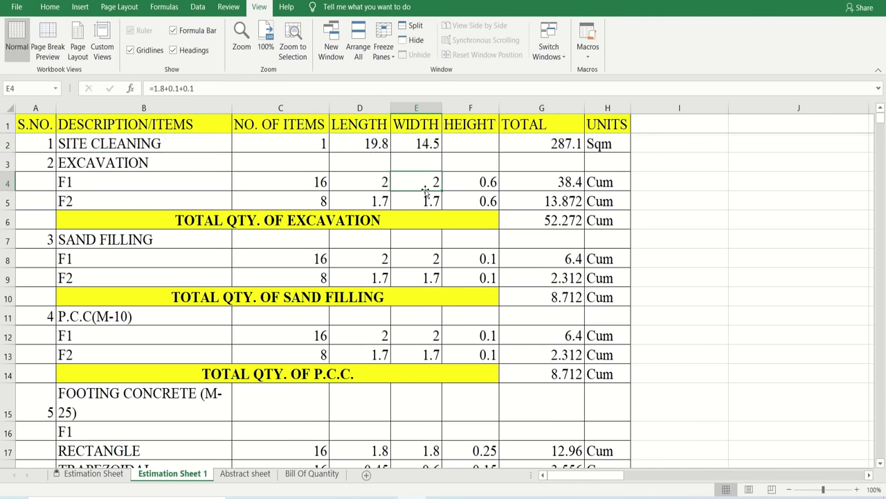
# Look through the estimate down to item 11, the ground beam concrete quantities
pyautogui.scroll(-2, 426, 192)
pyautogui.scroll(-7, 401, 142)
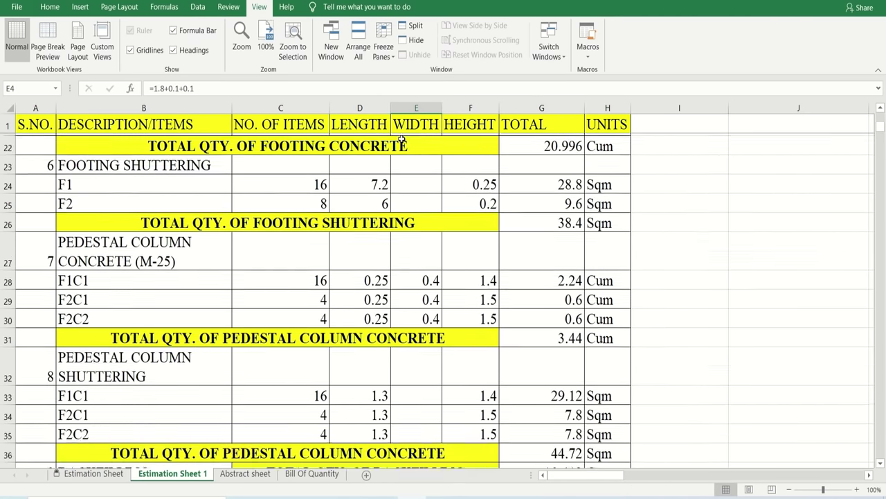
pyautogui.scroll(-7, 401, 167)
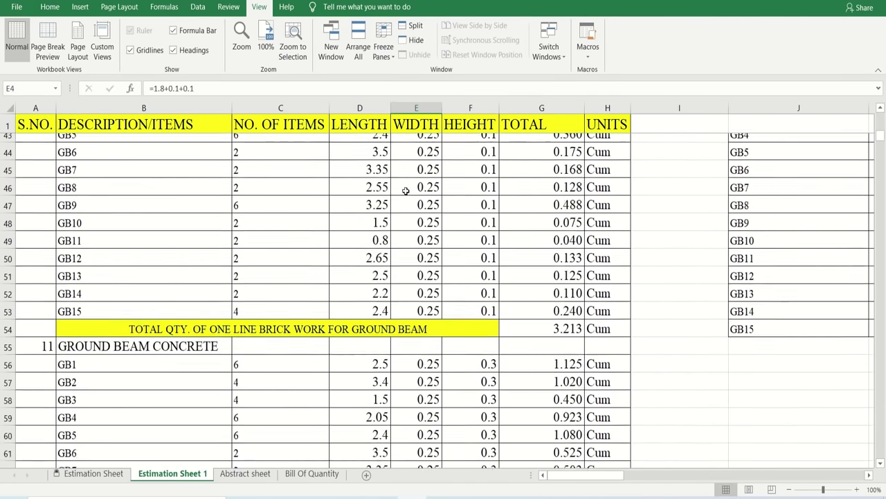
pyautogui.scroll(-2, 405, 192)
pyautogui.scroll(1, 403, 196)
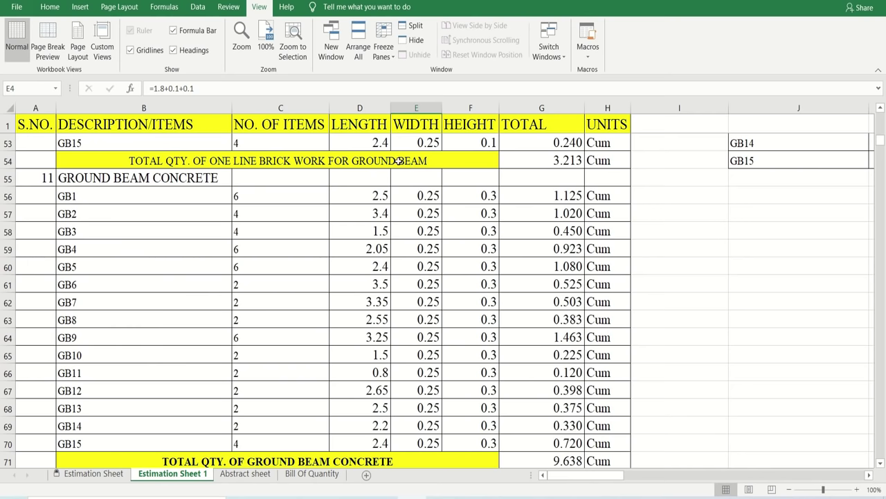
pyautogui.scroll(-1, 349, 194)
pyautogui.scroll(1, 349, 194)
# Check the GB1 length, width and height under ground beam concrete against the ground beam PDF drawing
pyautogui.click(383, 201)
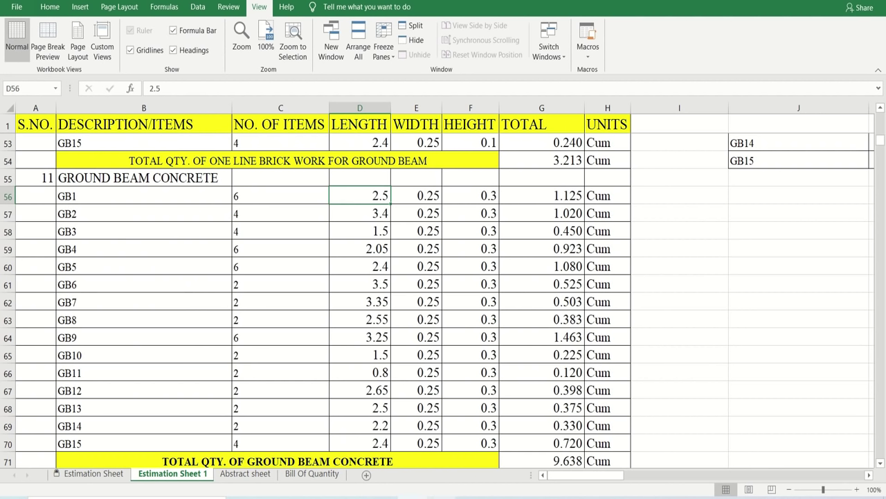
pyautogui.hotkey('alt', 'Tab')
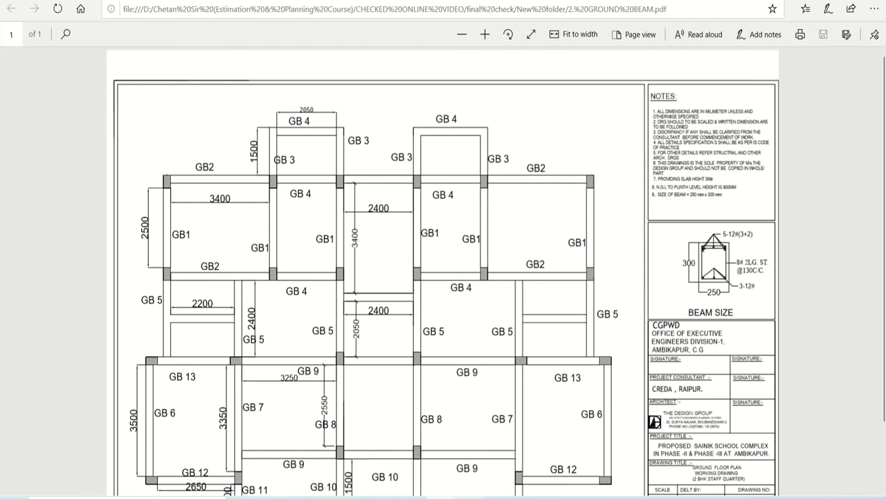
pyautogui.hotkey('alt', 'Tab')
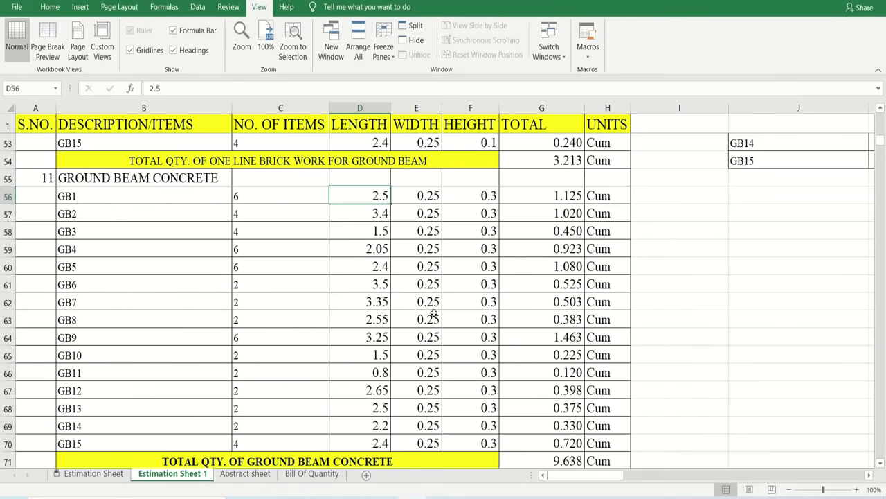
pyautogui.click(423, 197)
pyautogui.click(475, 202)
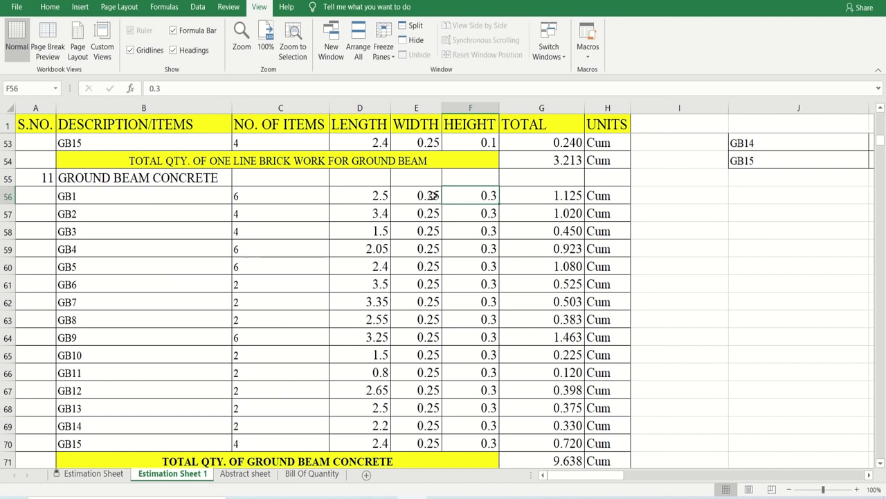
pyautogui.click(432, 197)
pyautogui.click(363, 196)
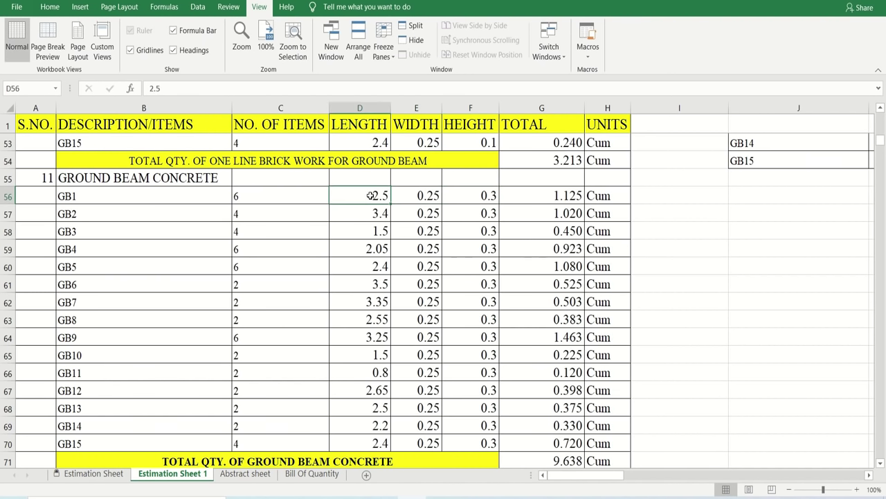
pyautogui.click(467, 195)
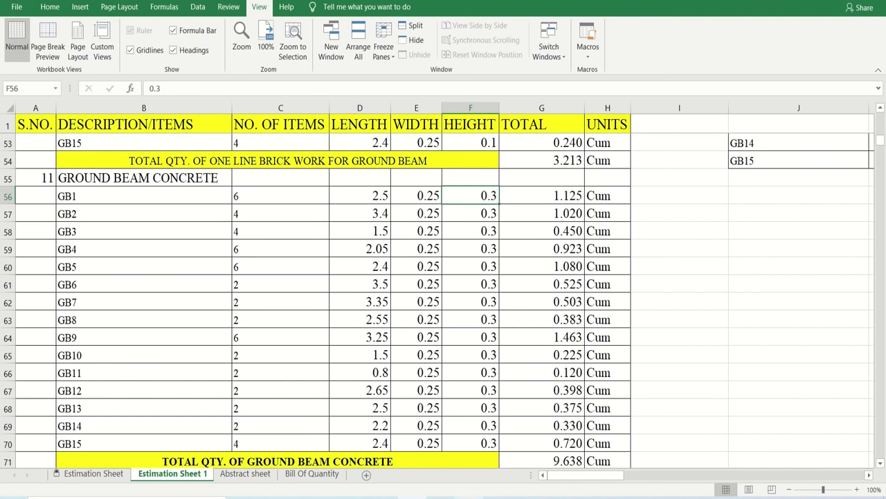
pyautogui.click(441, 497)
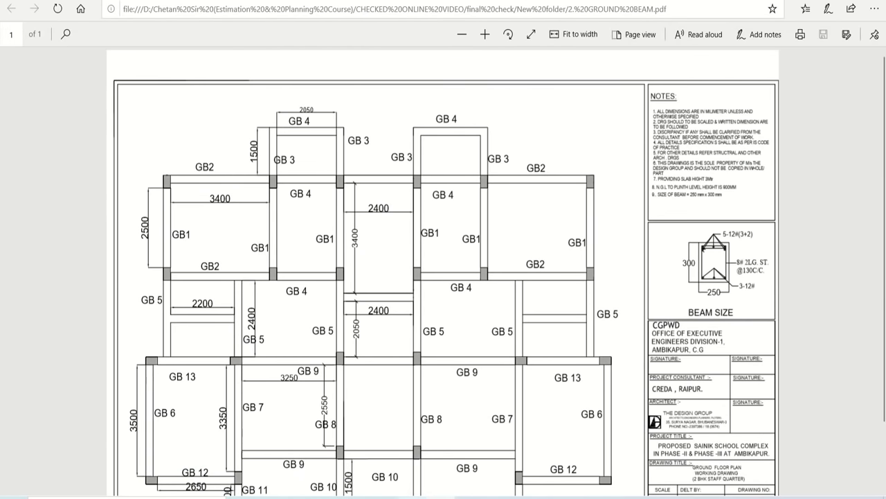
pyautogui.hotkey('alt', 'Tab')
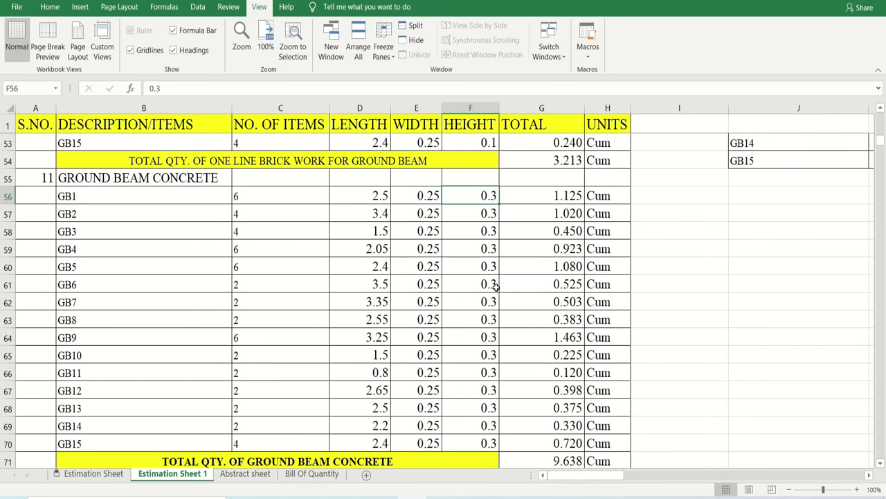
# Inspect how the GB1 concrete total is calculated from its dimensions, and check its unit
pyautogui.click(385, 199)
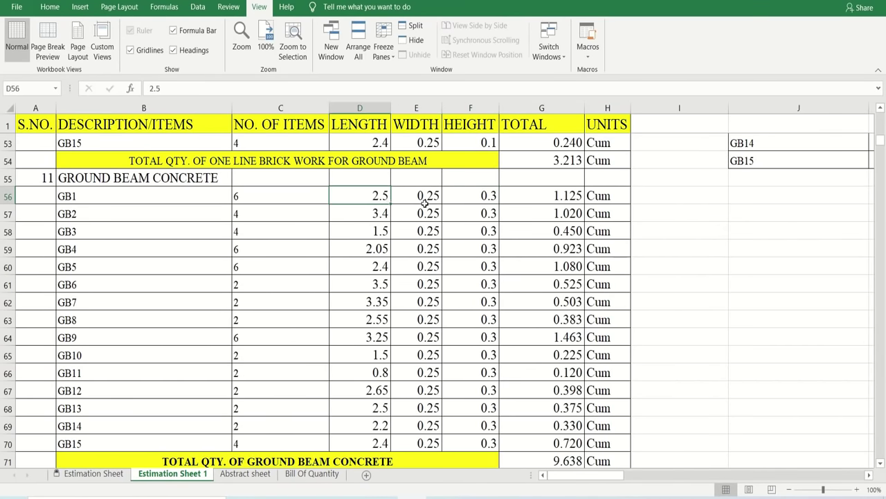
pyautogui.click(427, 209)
pyautogui.click(435, 197)
pyautogui.click(487, 196)
pyautogui.click(559, 197)
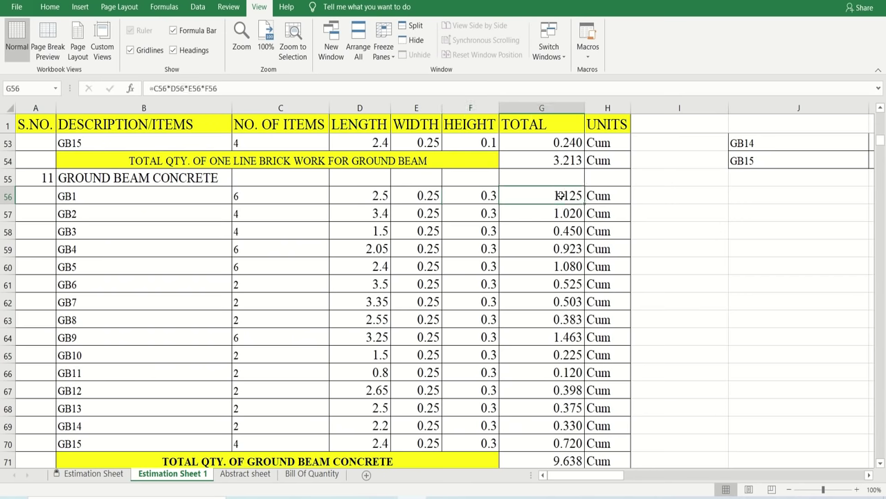
pyautogui.click(601, 196)
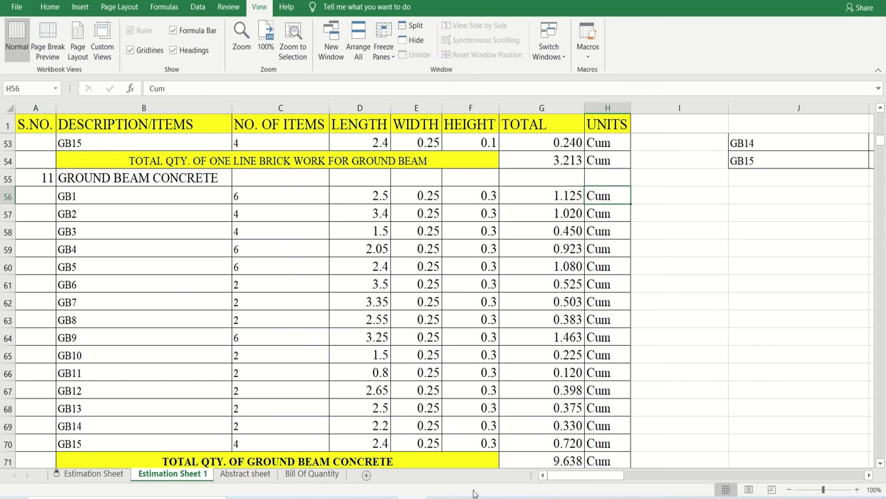
# Review the number of items, length, width and height of GB2 in the ground beam concrete section
pyautogui.click(140, 211)
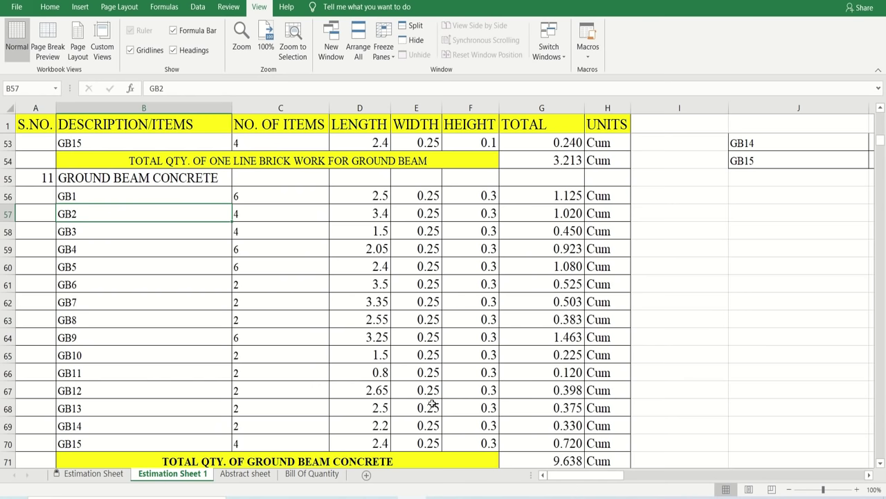
pyautogui.click(256, 218)
pyautogui.click(353, 215)
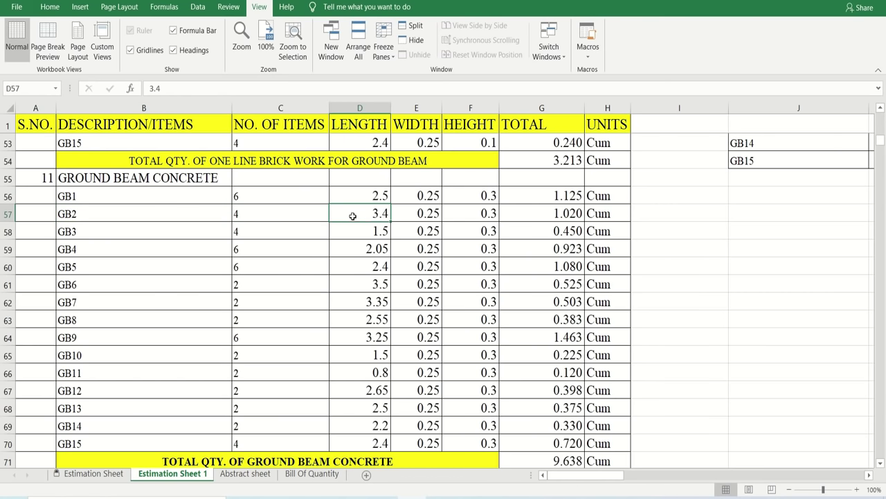
pyautogui.click(428, 211)
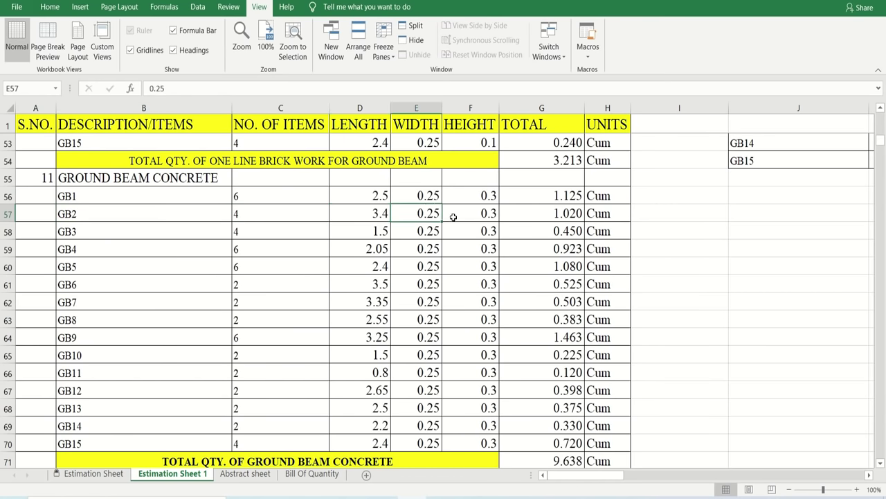
pyautogui.click(451, 216)
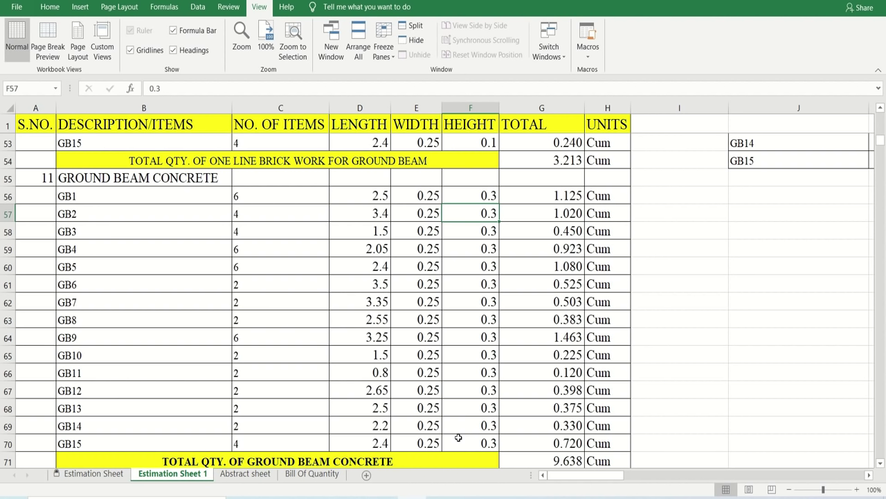
pyautogui.click(374, 213)
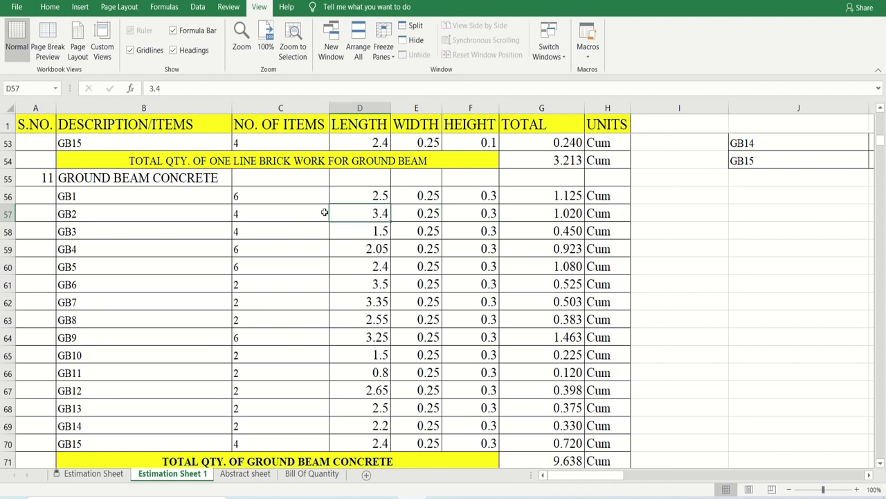
pyautogui.click(304, 208)
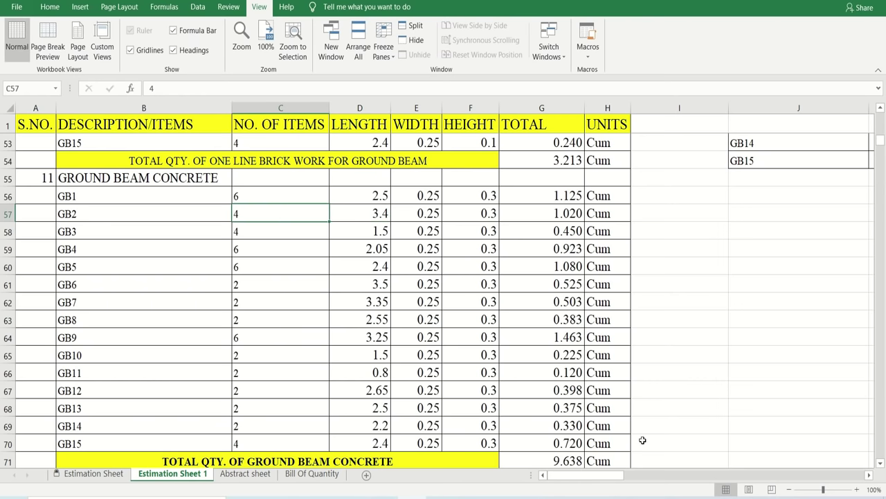
# Compare the GB2 length with the ground beam PDF drawing and go to the ground beam shuttering section of the estimate
pyautogui.click(424, 495)
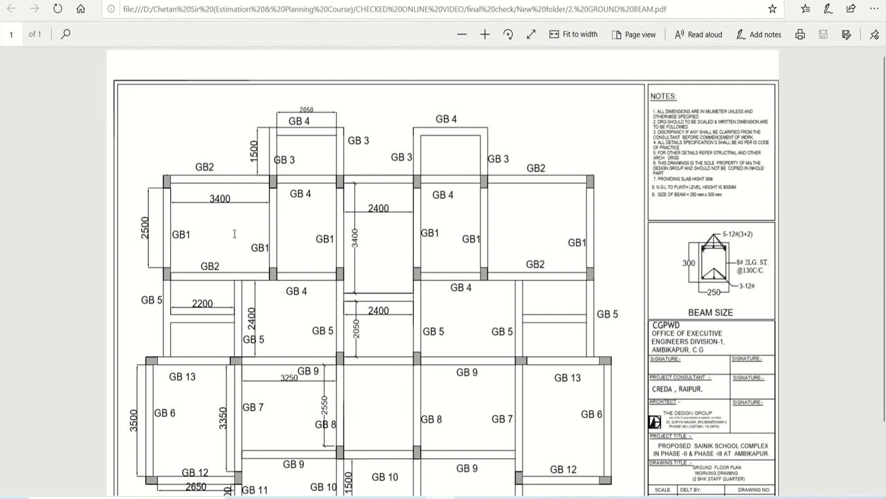
pyautogui.hotkey('alt', 'Tab')
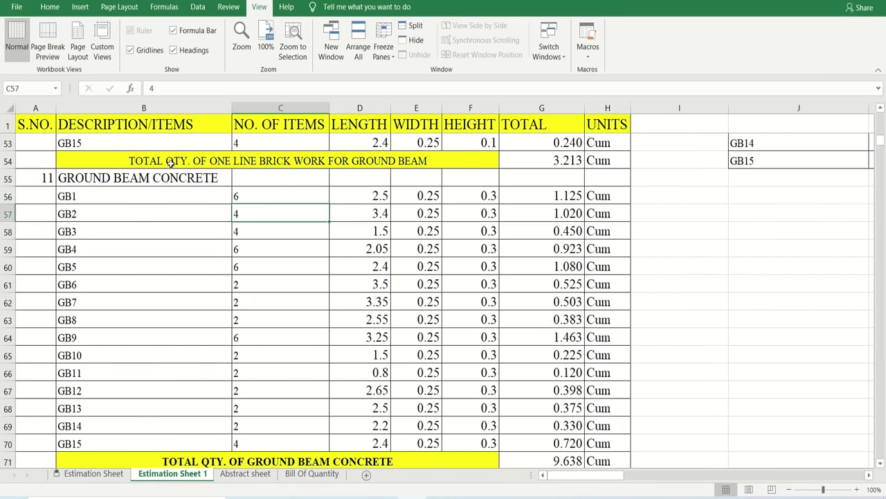
pyautogui.click(201, 218)
pyautogui.click(373, 214)
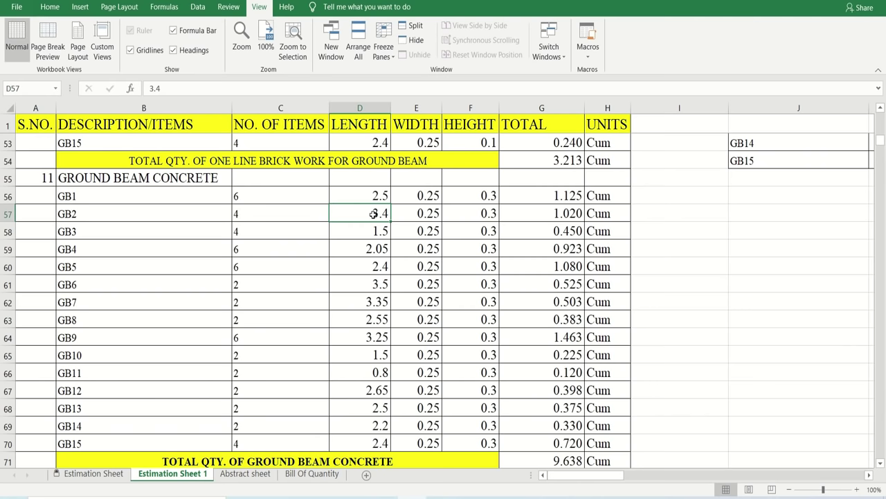
pyautogui.scroll(-17, 373, 214)
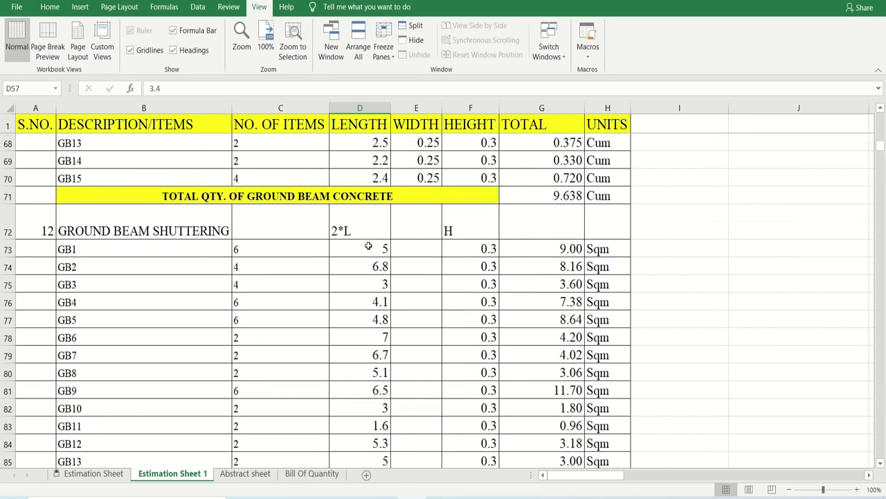
# Look through the remaining items of Estimation Sheet 1 from ground beam shuttering down to item 59, Window Grill
pyautogui.scroll(-20, 368, 248)
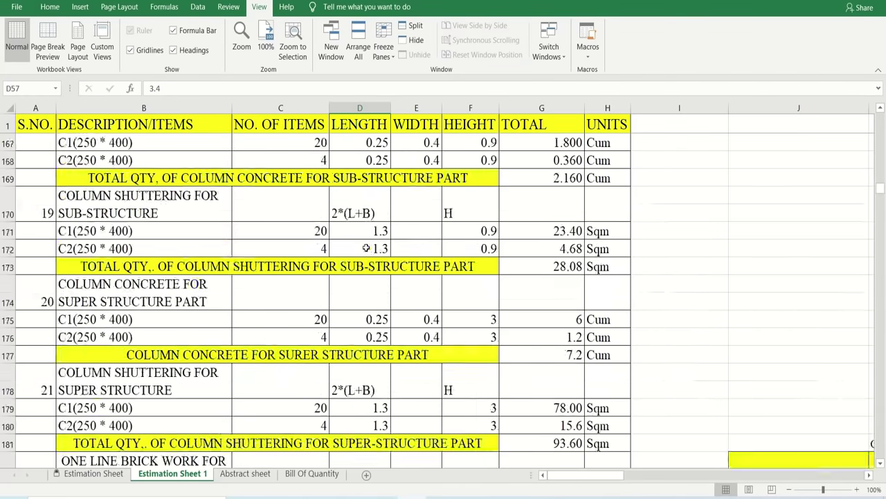
pyautogui.scroll(-20, 362, 251)
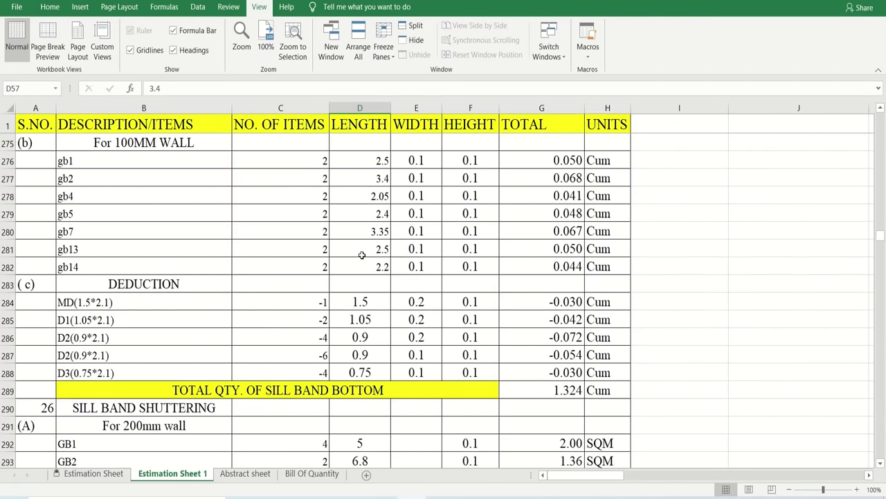
pyautogui.scroll(-18, 361, 258)
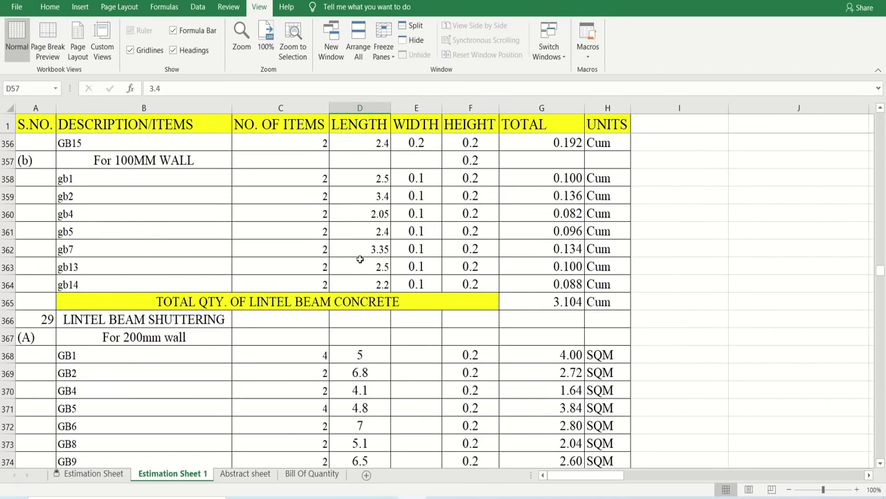
pyautogui.scroll(-20, 357, 264)
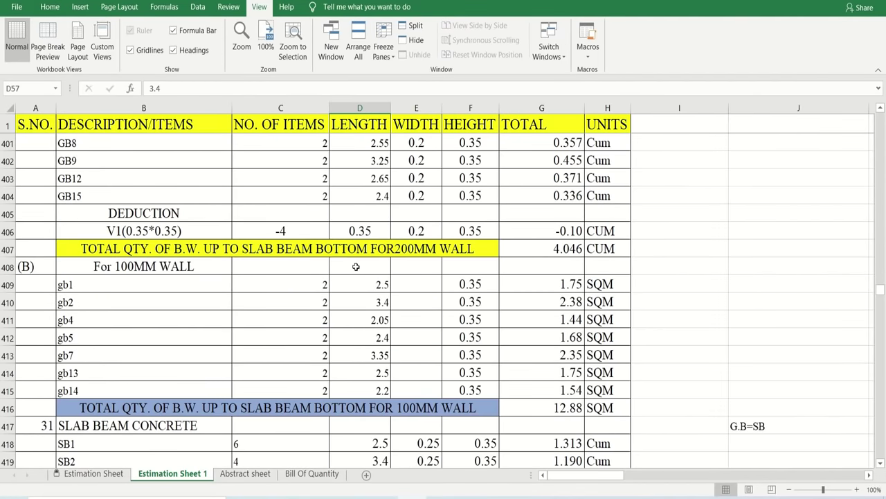
pyautogui.scroll(-18, 356, 267)
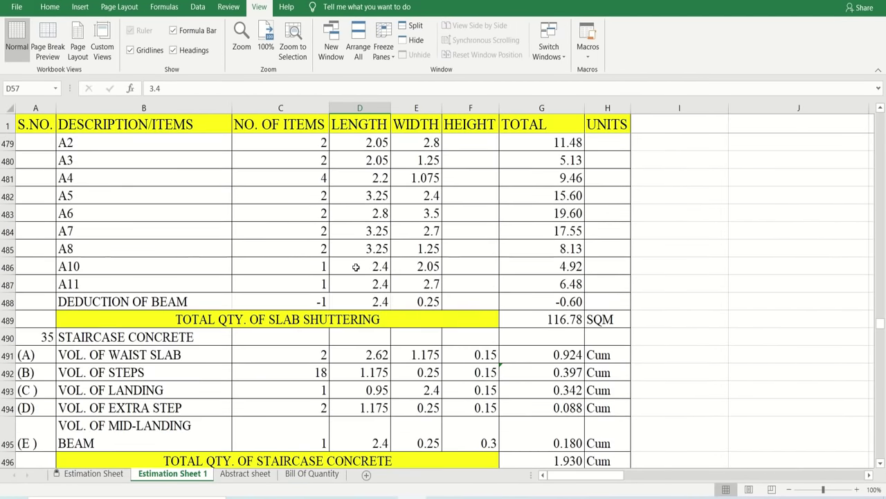
pyautogui.scroll(-20, 356, 267)
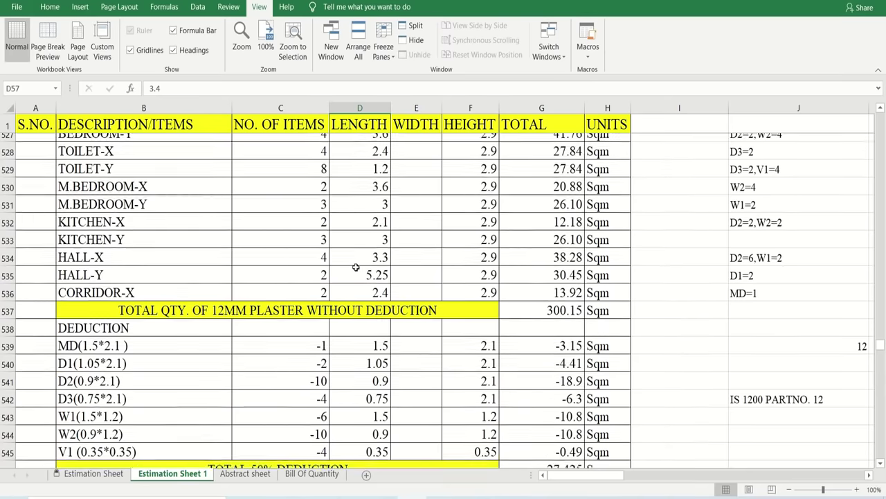
pyautogui.scroll(-19, 355, 268)
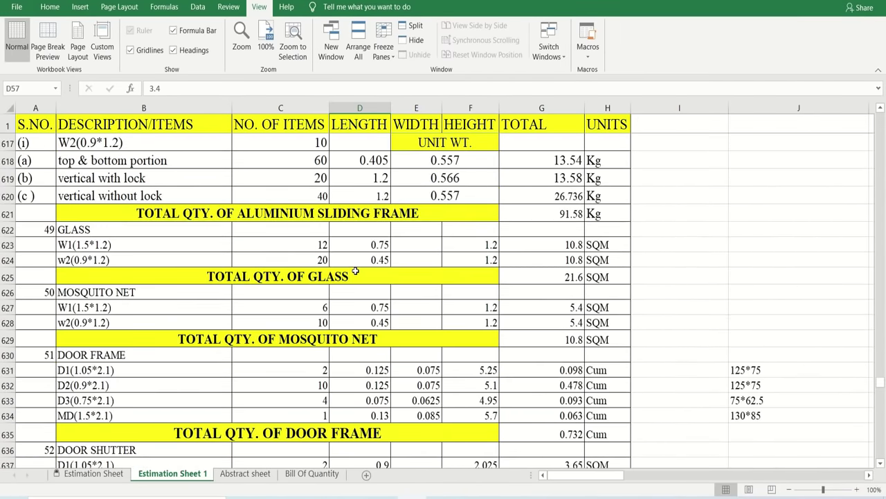
pyautogui.scroll(-12, 218, 203)
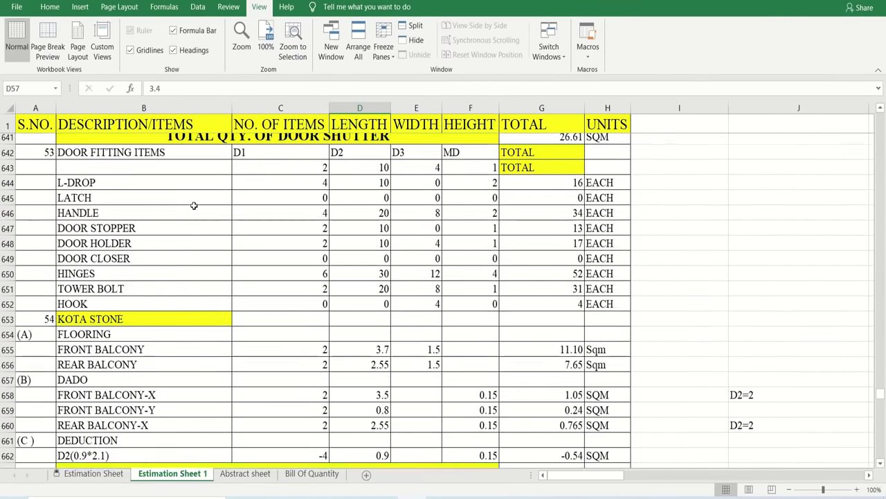
pyautogui.scroll(-15, 194, 216)
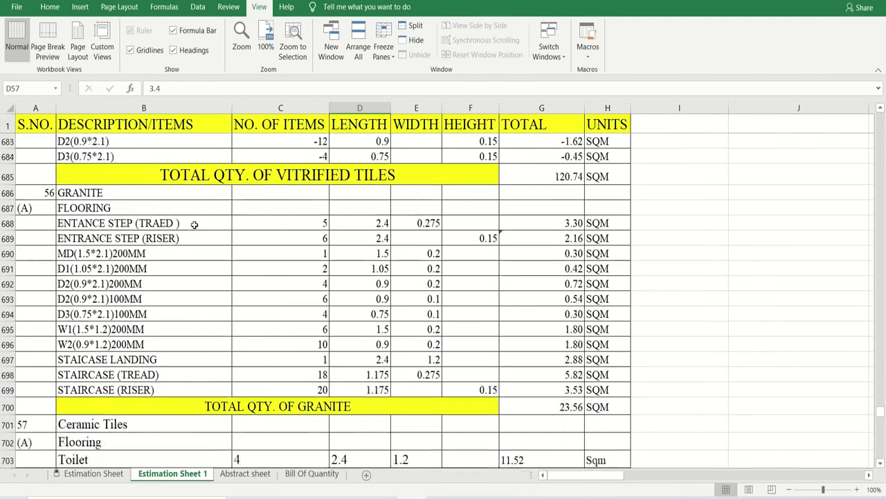
pyautogui.scroll(-6, 194, 225)
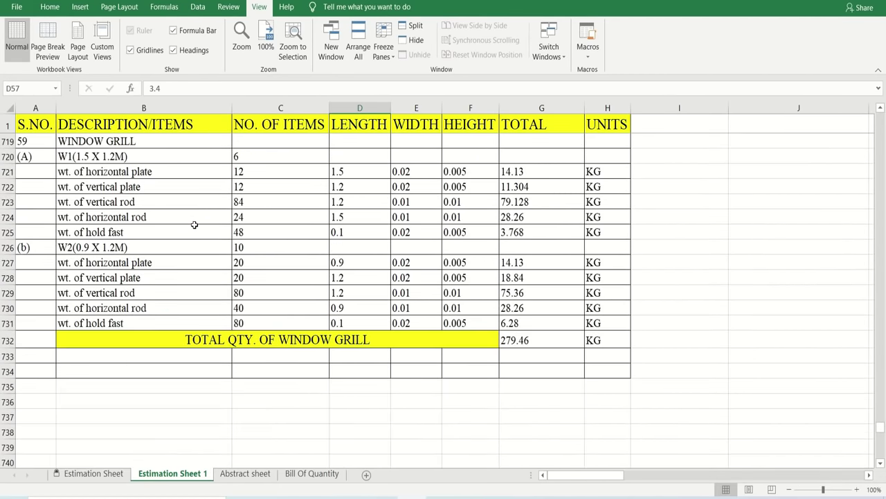
pyautogui.scroll(2, 194, 225)
pyautogui.click(38, 300)
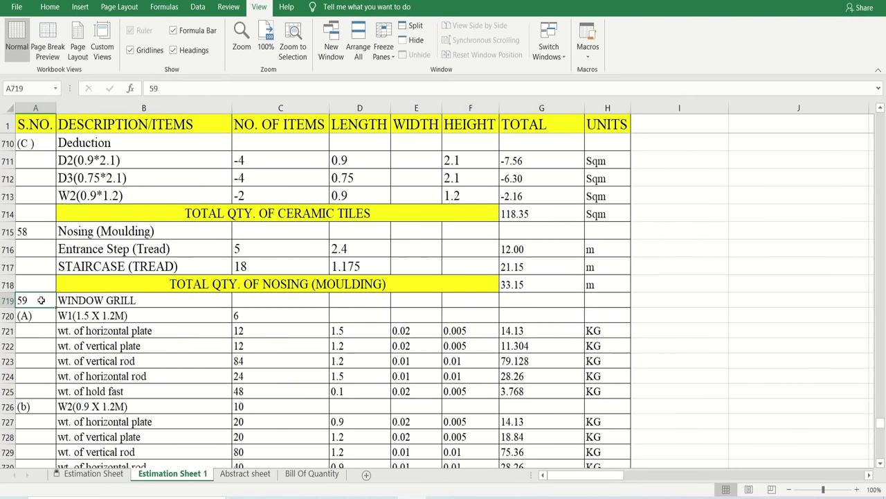
pyautogui.click(108, 305)
# Go back up through the finishing items of the estimate and examine the staircase and plaster sections
pyautogui.scroll(16, 149, 329)
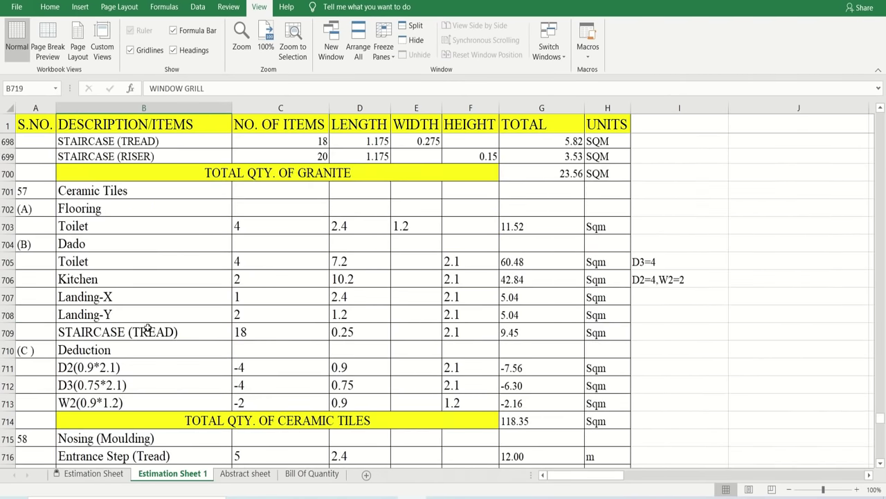
pyautogui.scroll(20, 151, 331)
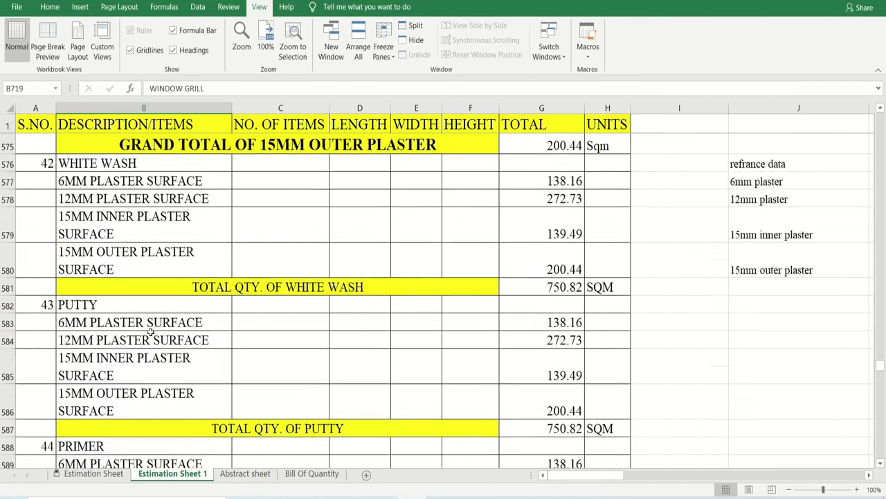
pyautogui.scroll(20, 150, 332)
pyautogui.scroll(-8, 298, 321)
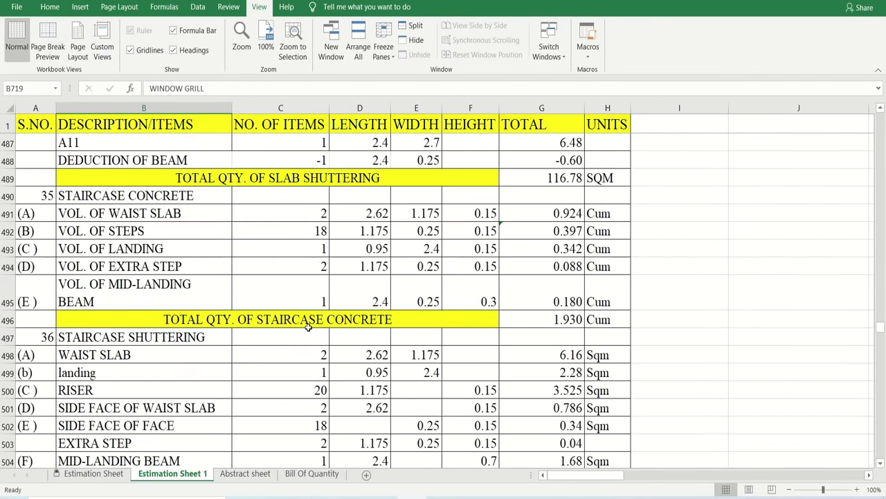
pyautogui.scroll(-7, 297, 320)
pyautogui.scroll(3, 288, 457)
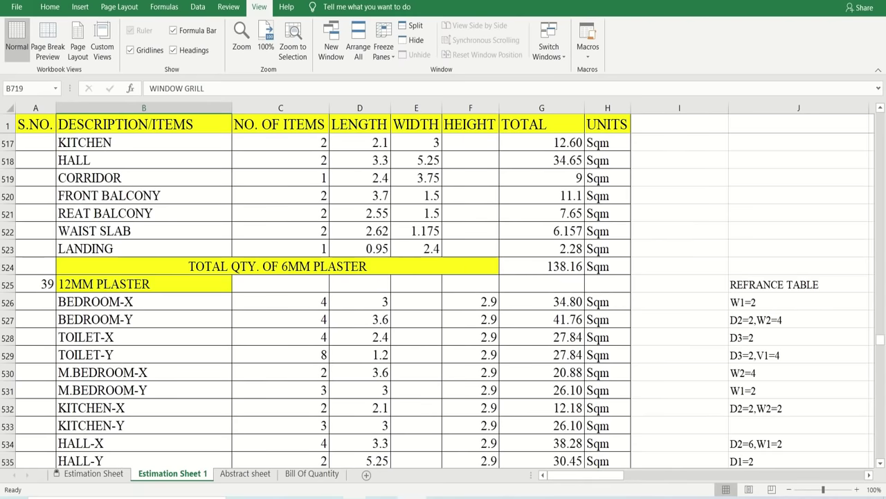
# Open the Bill Of Quantity sheet and review its header columns and the earthwork items
pyautogui.click(311, 473)
pyautogui.scroll(3, 345, 333)
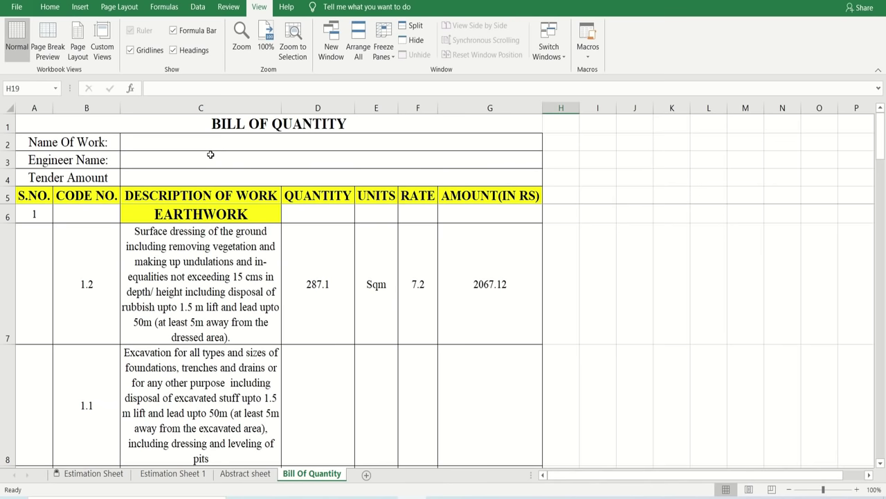
pyautogui.scroll(-3, 420, 375)
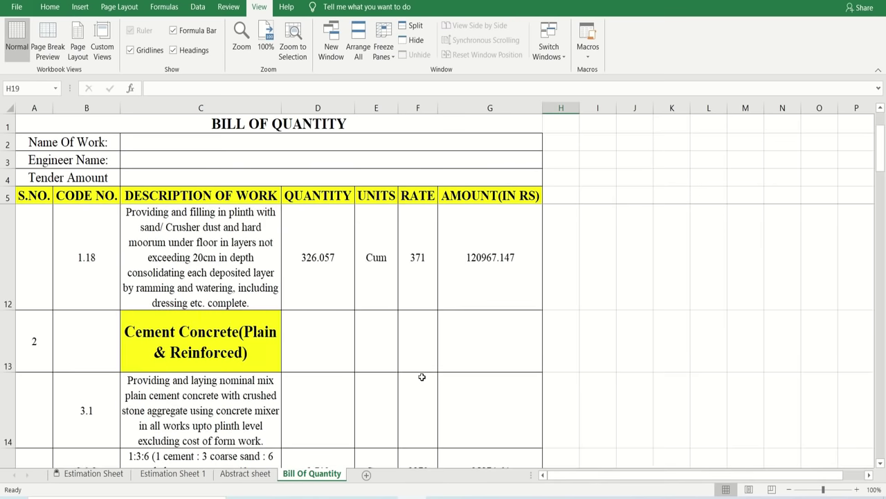
pyautogui.scroll(1, 412, 376)
pyautogui.scroll(2, 205, 319)
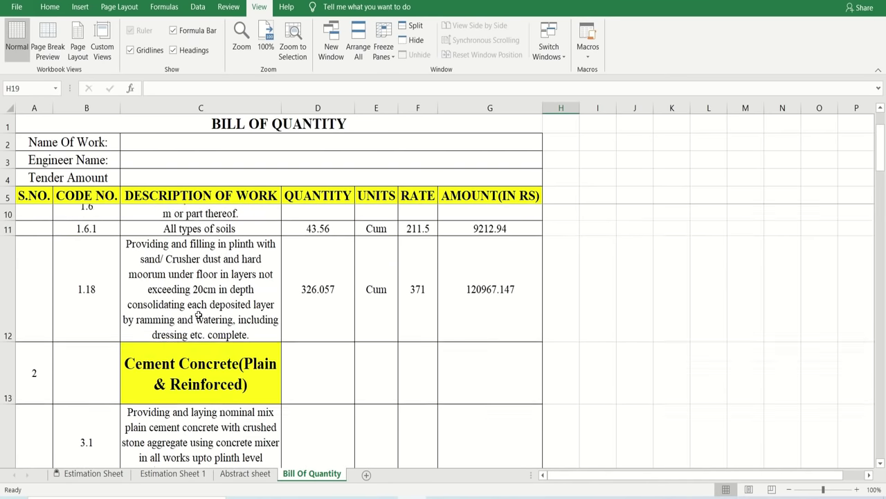
pyautogui.scroll(-2, 196, 292)
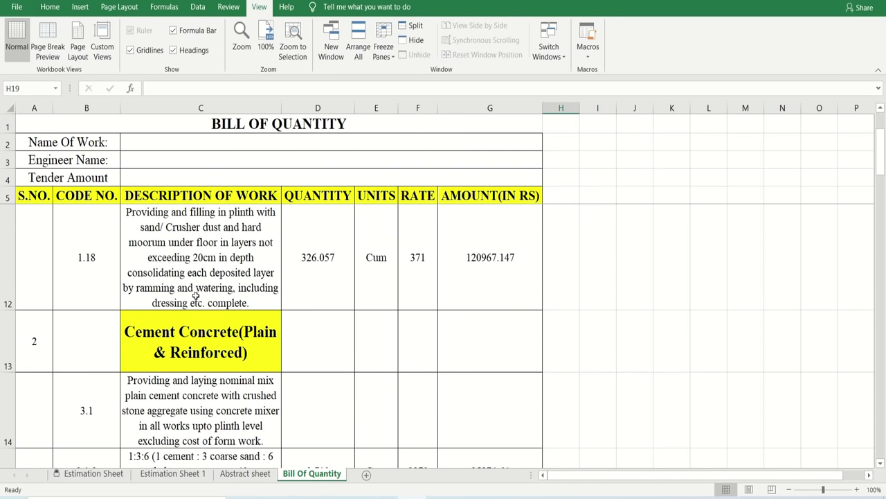
# Review the Cement Concrete (Plain & Reinforced) items in the bill, from code 3.1 to the design mix concrete item 3.3
pyautogui.click(183, 334)
pyautogui.press('Down')
pyautogui.press('Down')
pyautogui.press('Down')
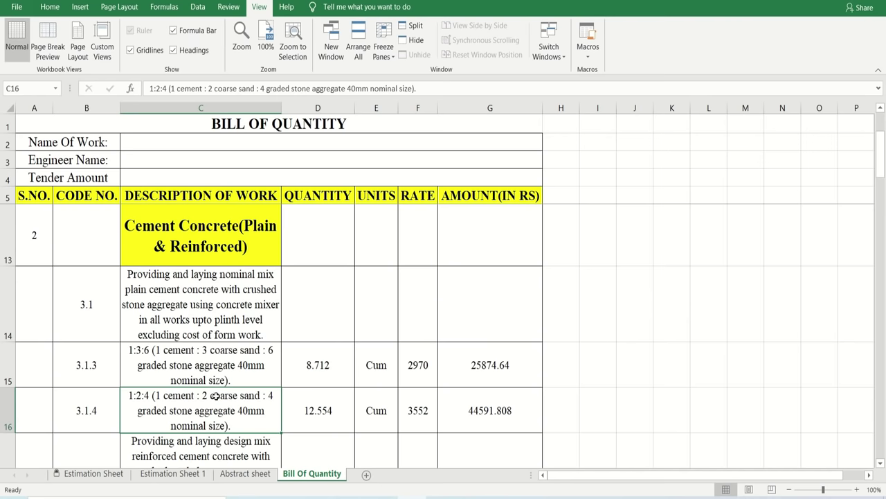
pyautogui.click(232, 442)
pyautogui.scroll(-2, 232, 442)
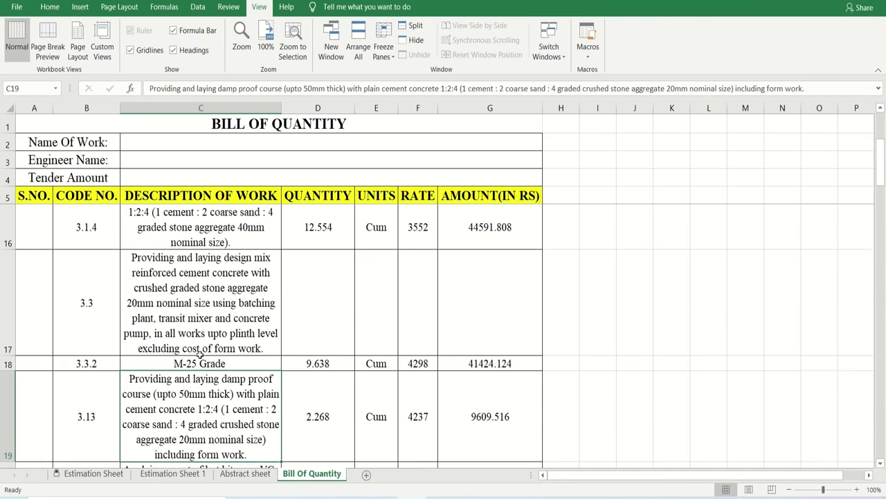
pyautogui.click(93, 298)
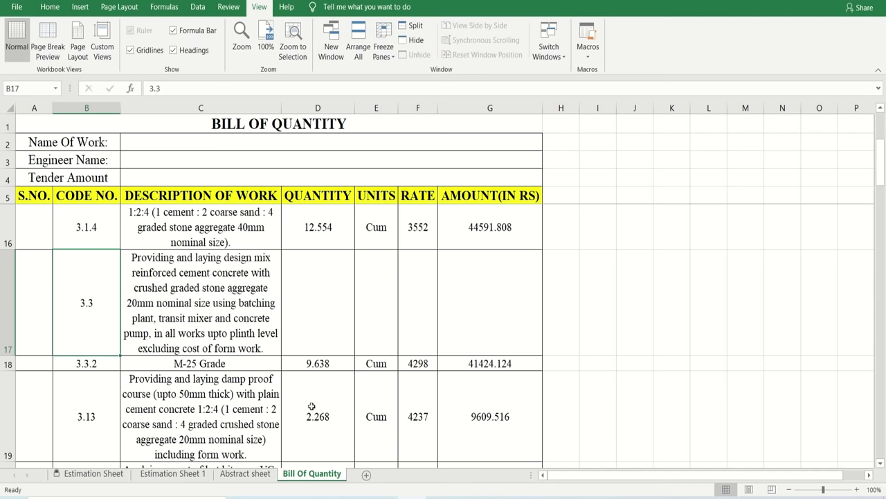
# Switch to the CG PWD building SOR PDF in the browser and examine item 3.3 on design mix reinforced cement concrete
pyautogui.click(329, 496)
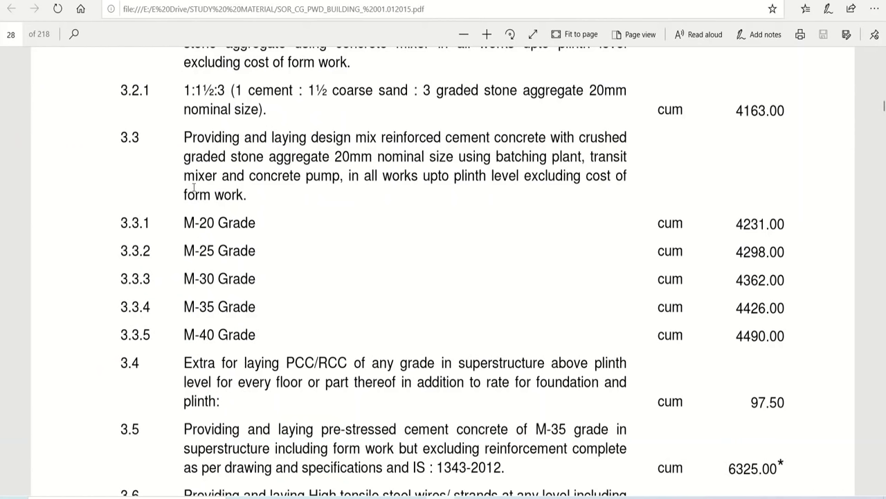
pyautogui.moveTo(142, 141); pyautogui.dragTo(120, 139)
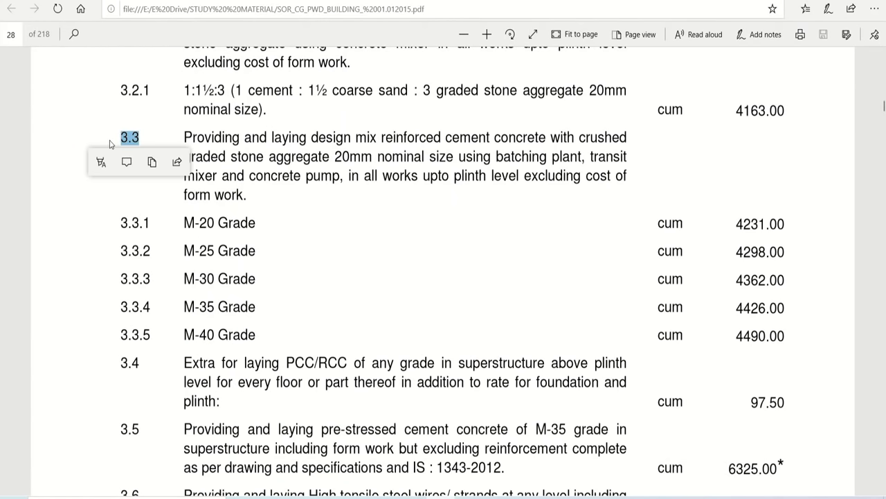
pyautogui.click(193, 168)
pyautogui.moveTo(184, 137); pyautogui.dragTo(267, 204)
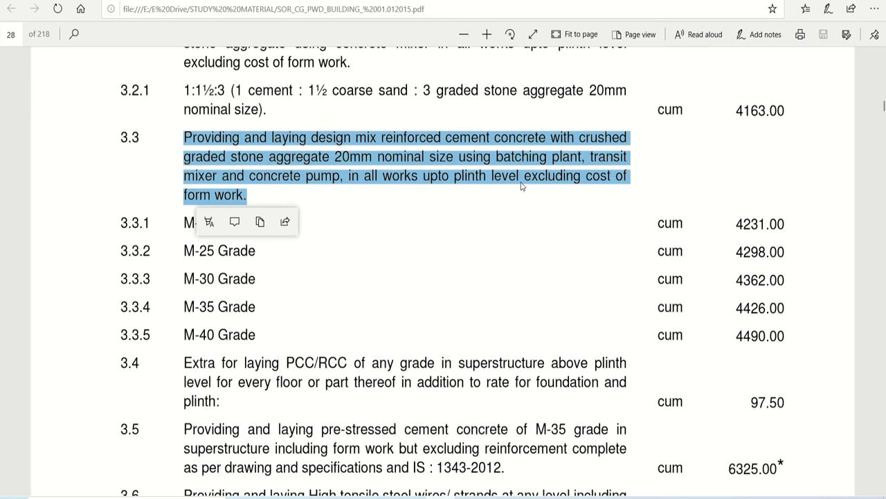
pyautogui.click(385, 222)
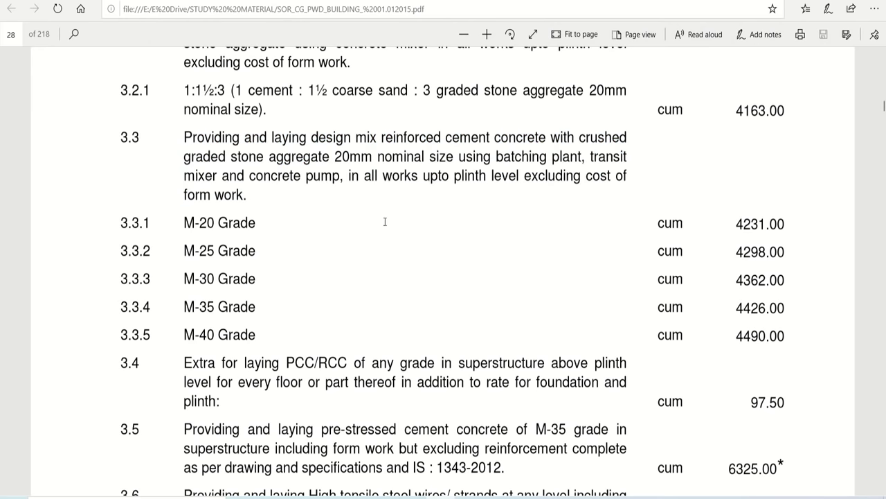
# Examine SOR item 3.4 on extra for PCC/RCC above plinth level, and highlight "reinforced cement concrete" in item 3.3
pyautogui.moveTo(144, 364); pyautogui.dragTo(107, 358)
pyautogui.moveTo(184, 362); pyautogui.dragTo(307, 418)
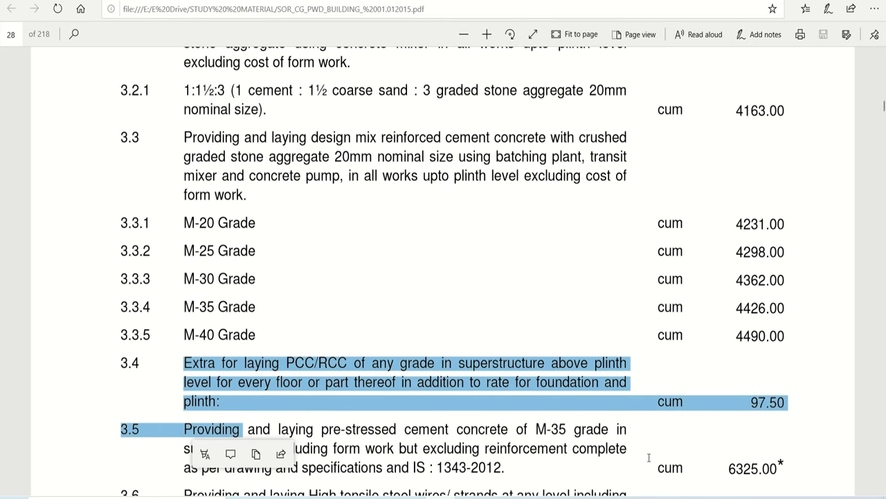
pyautogui.click(789, 414)
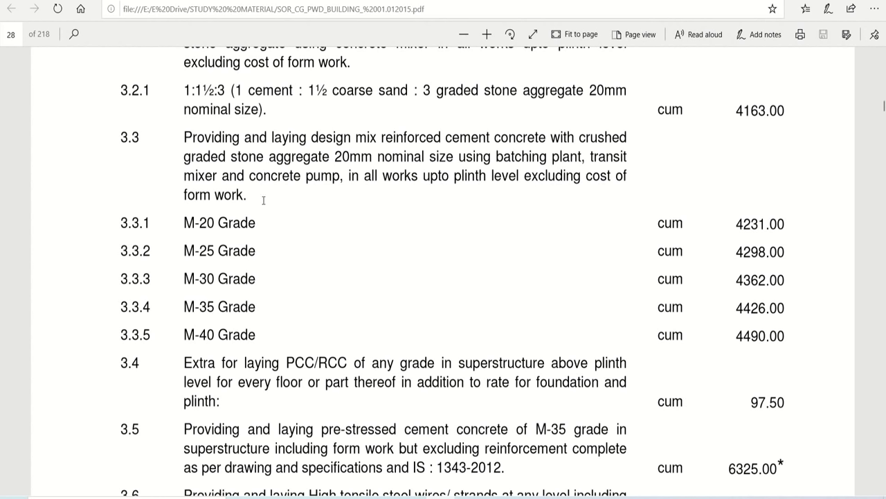
pyautogui.moveTo(383, 141); pyautogui.dragTo(551, 138)
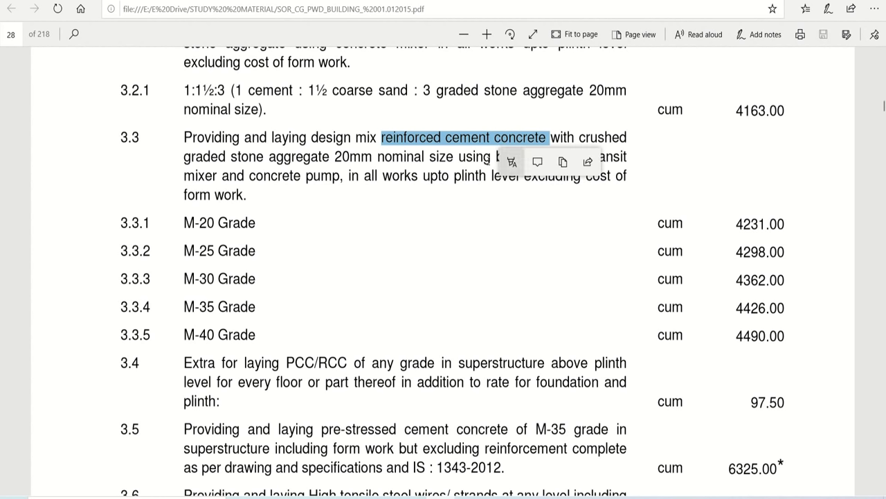